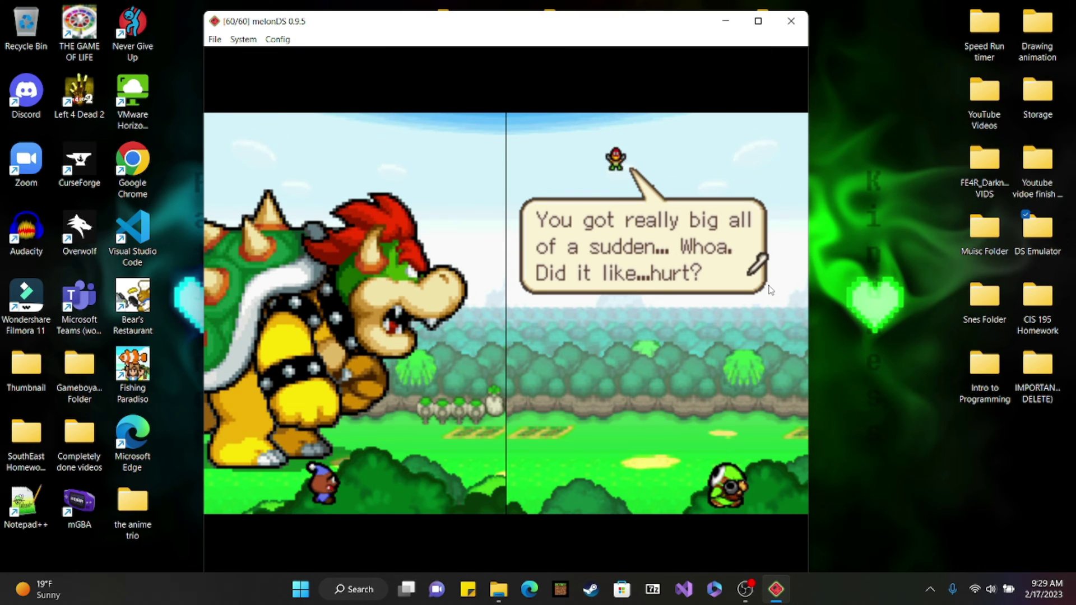
- Advance the giant Bowser battle dialogue and answer No to the offered fighting explanation
key(x)
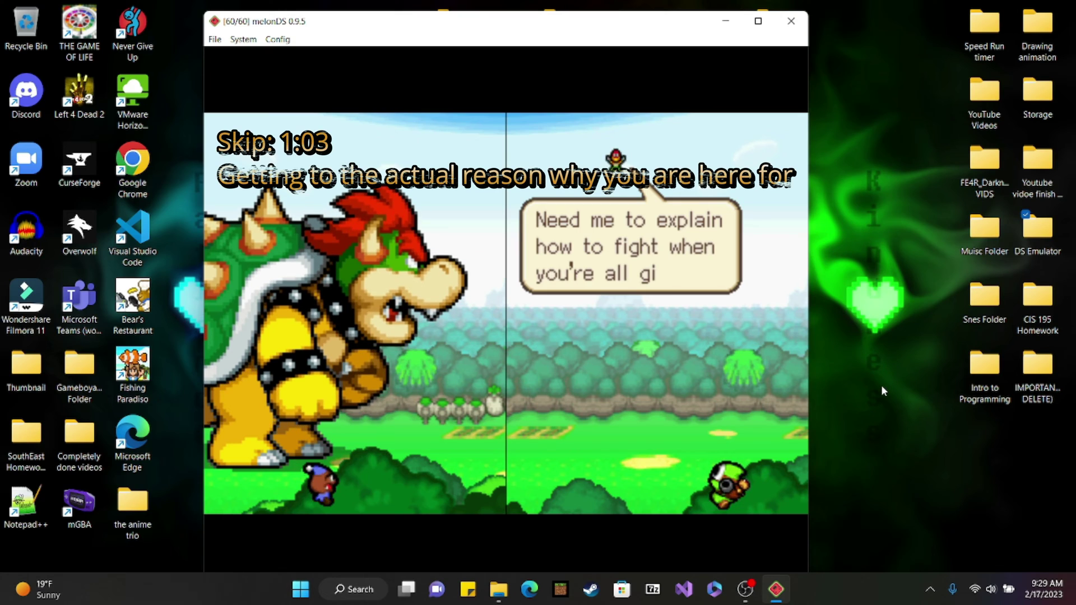
click(442, 403)
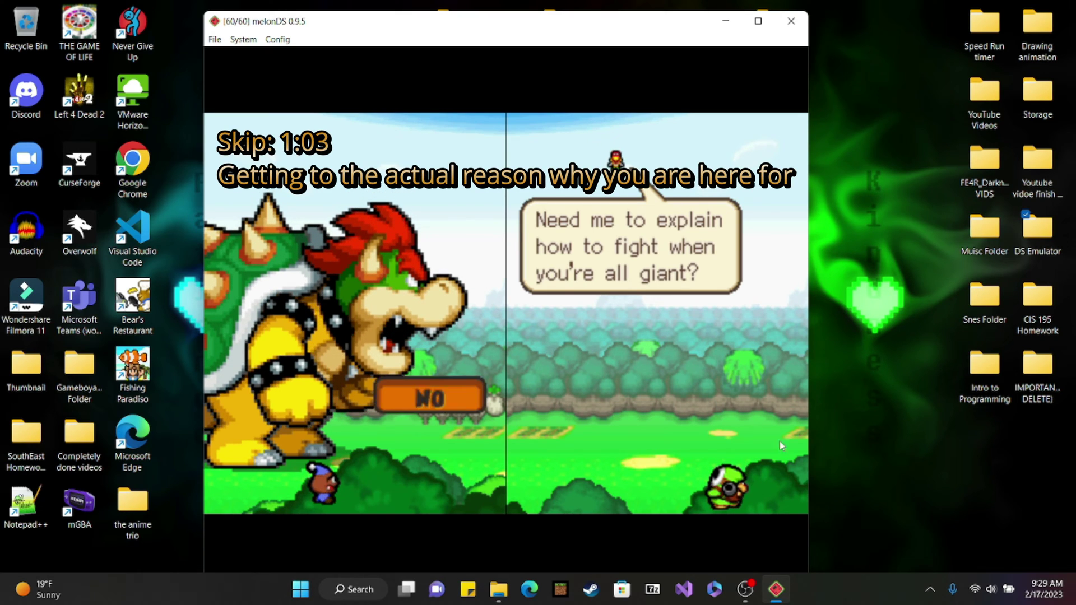
key(x)
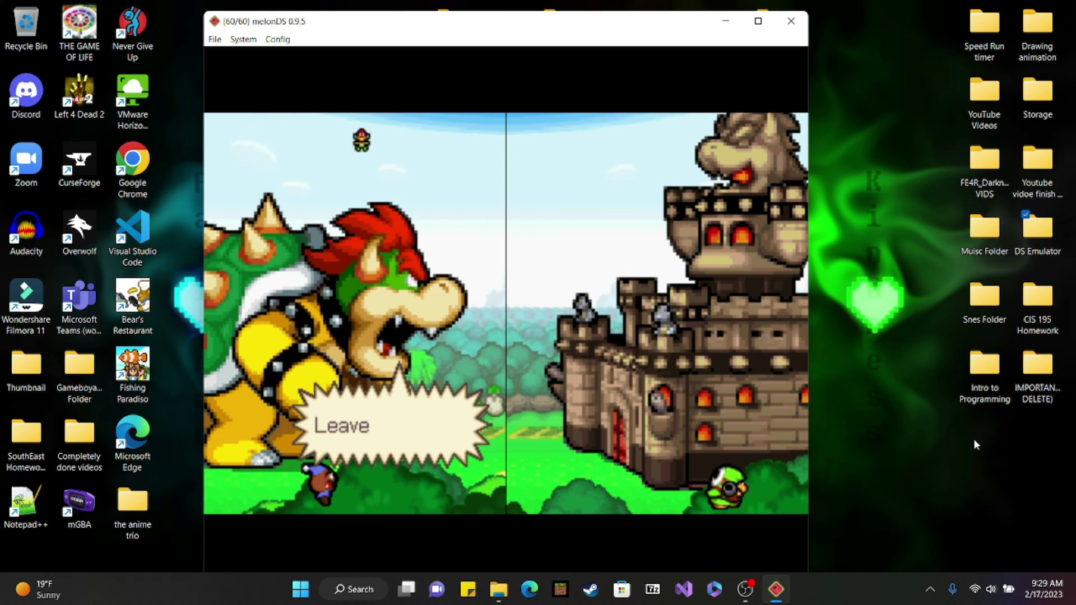
click(984, 375)
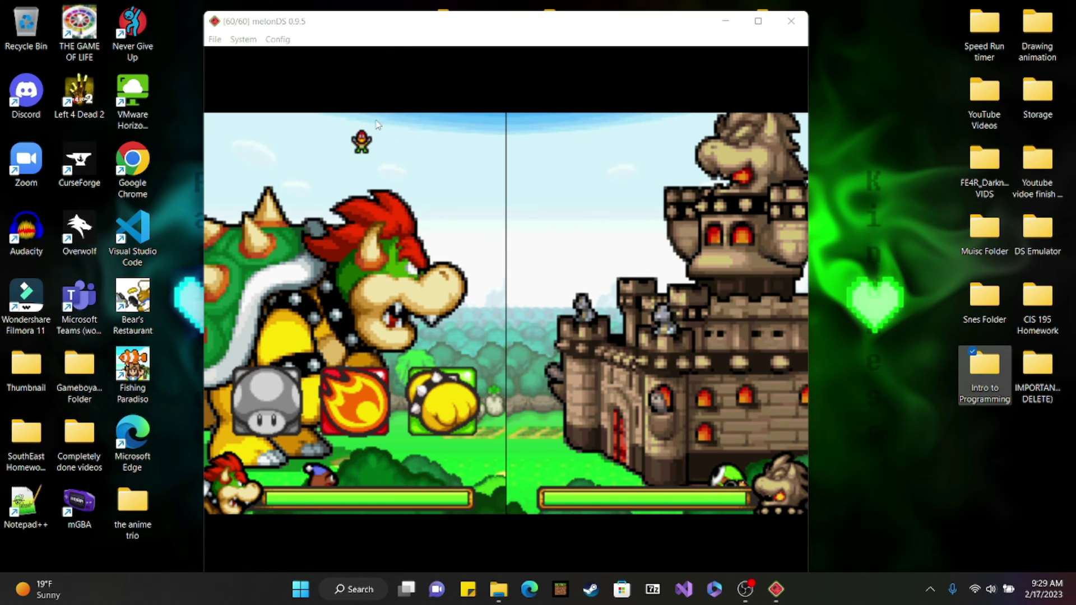
- Examine the keyboard and joystick mappings for the microphone in the general hotkeys, and accept the input settings
click(376, 41)
click(279, 39)
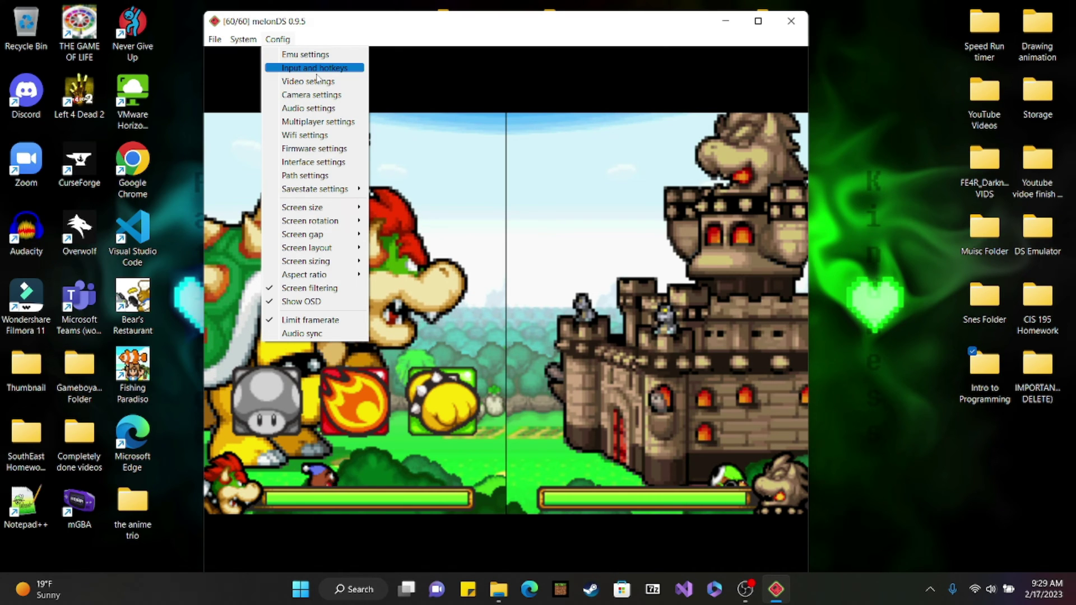
click(316, 70)
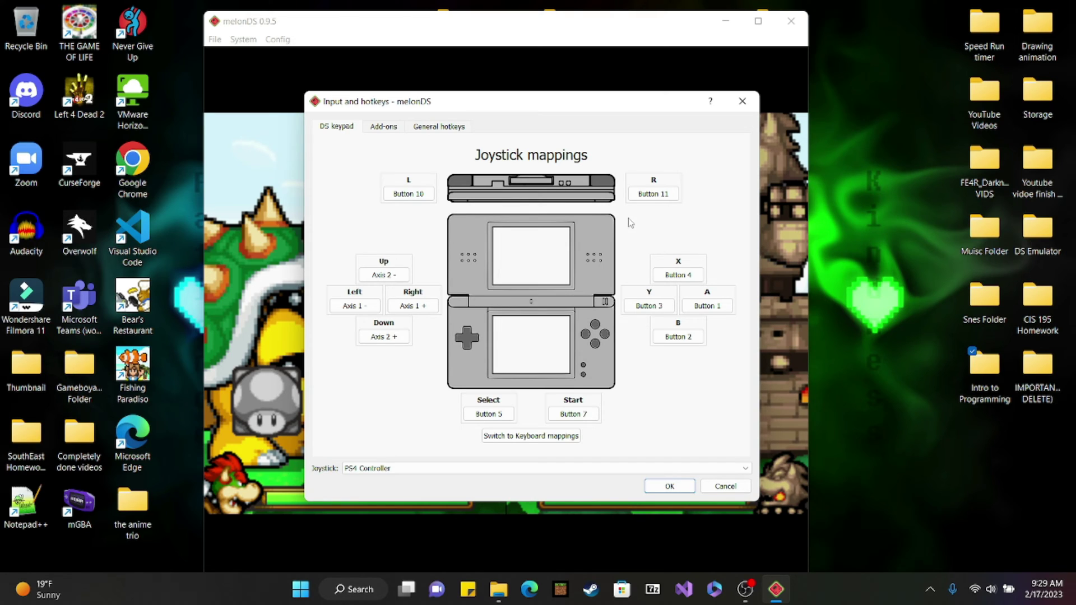
click(435, 128)
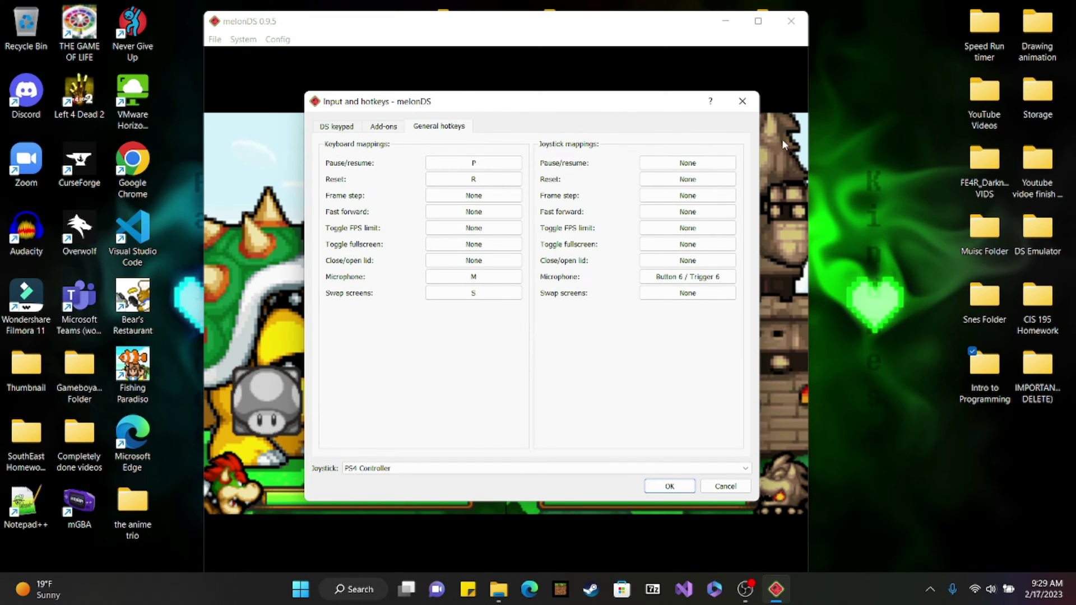
click(742, 101)
click(277, 40)
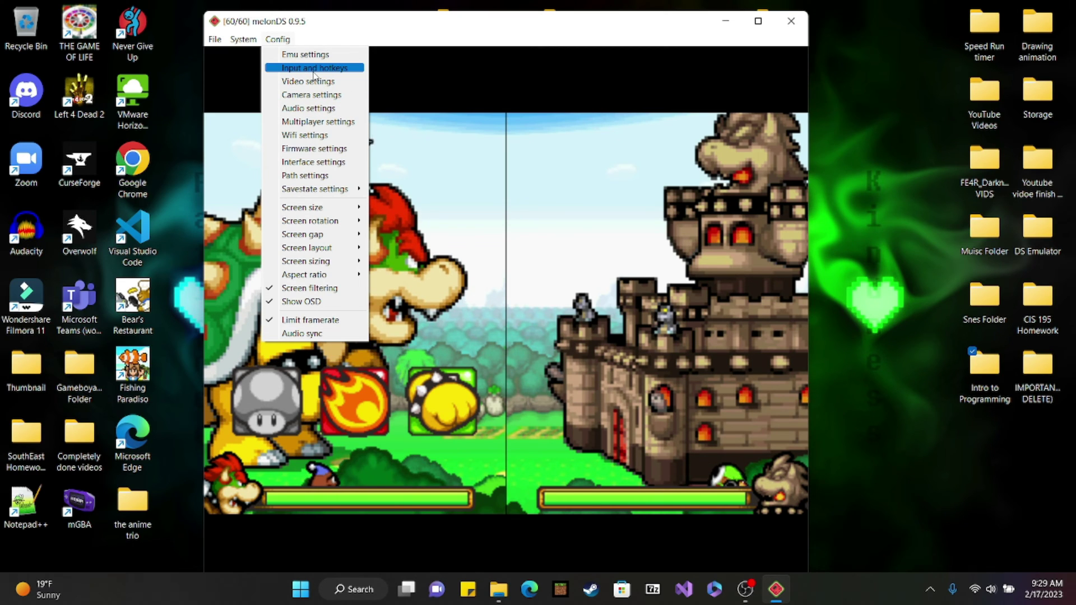
click(311, 69)
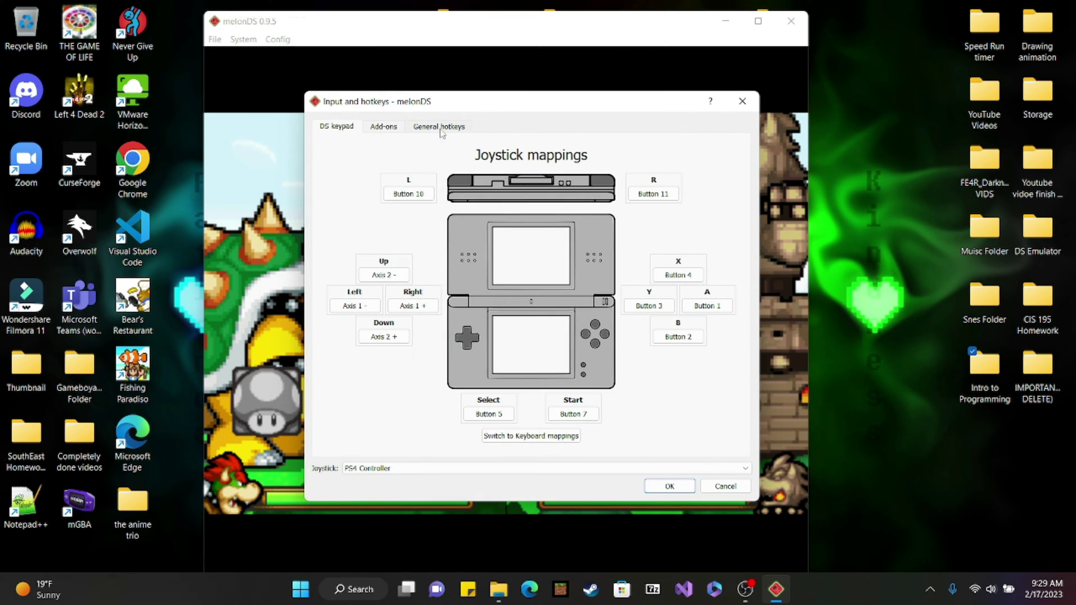
click(443, 127)
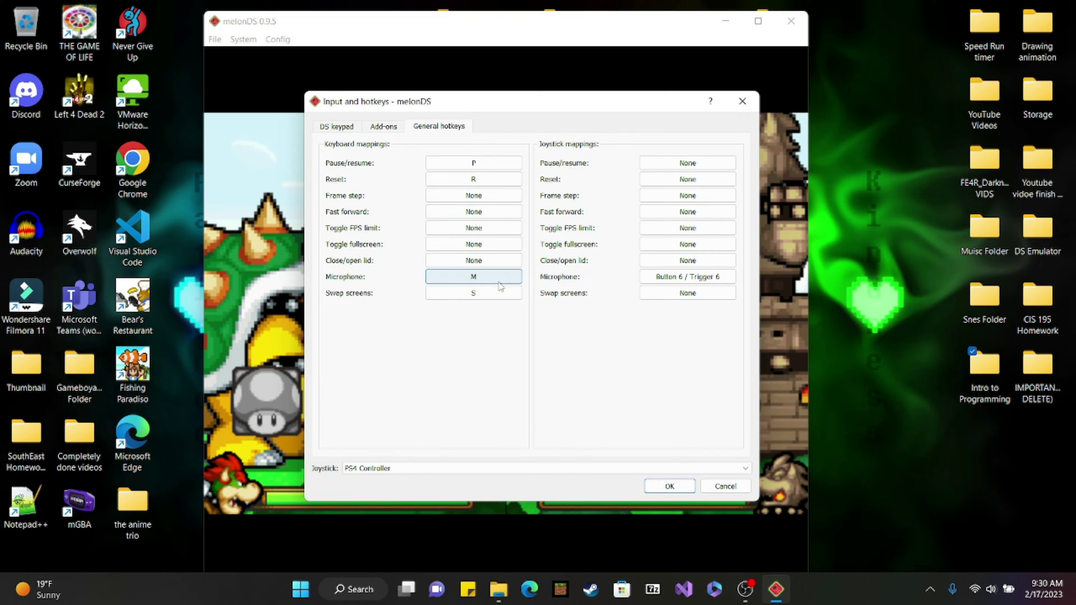
key(s)
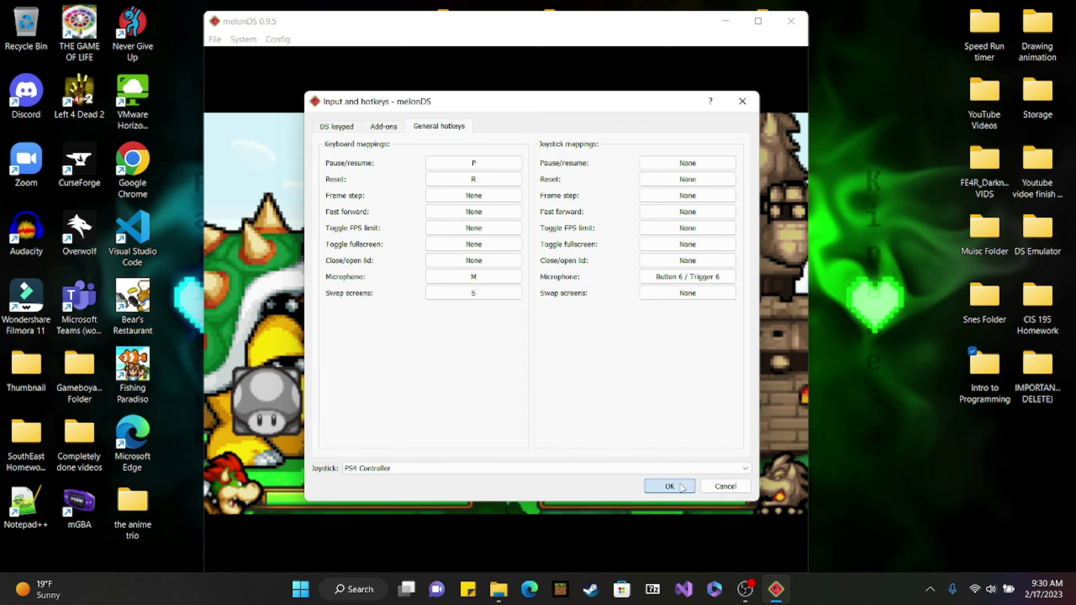
click(670, 487)
click(277, 40)
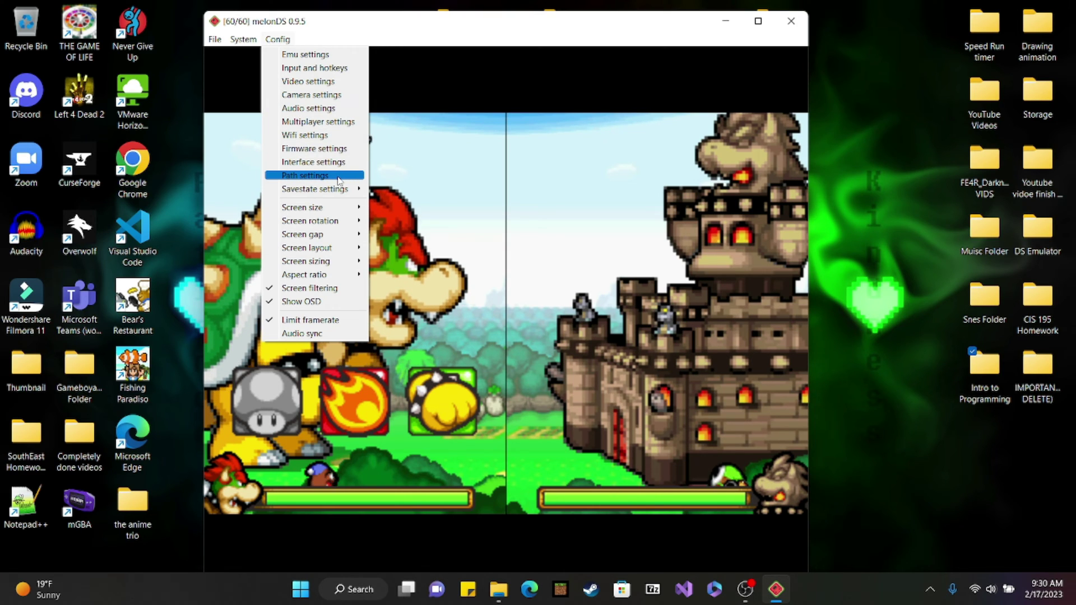
click(339, 179)
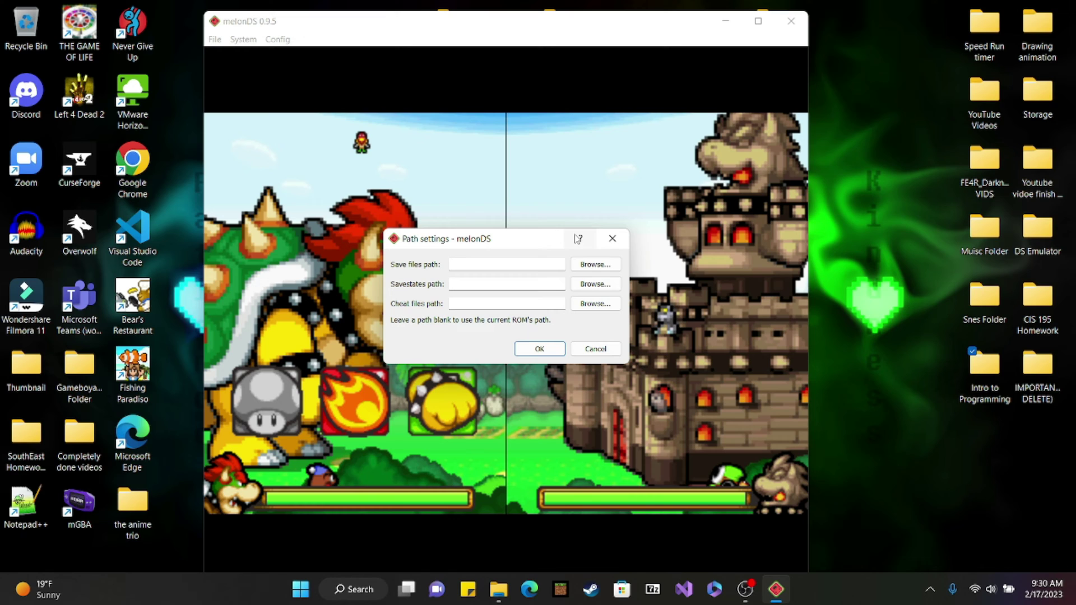
click(624, 245)
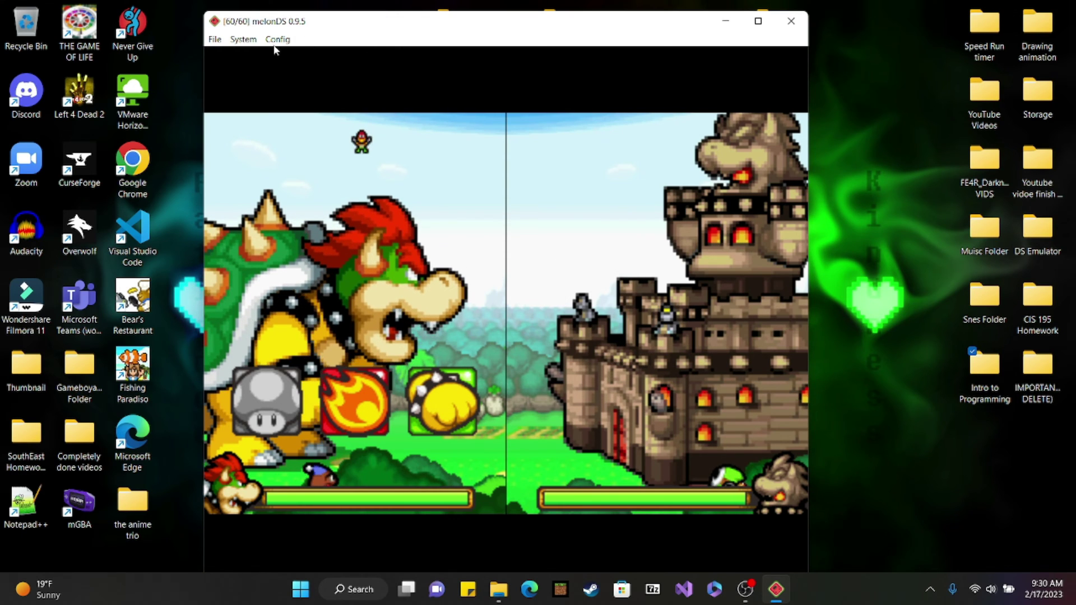
- Set the microphone input to None in the audio settings and apply it
click(274, 41)
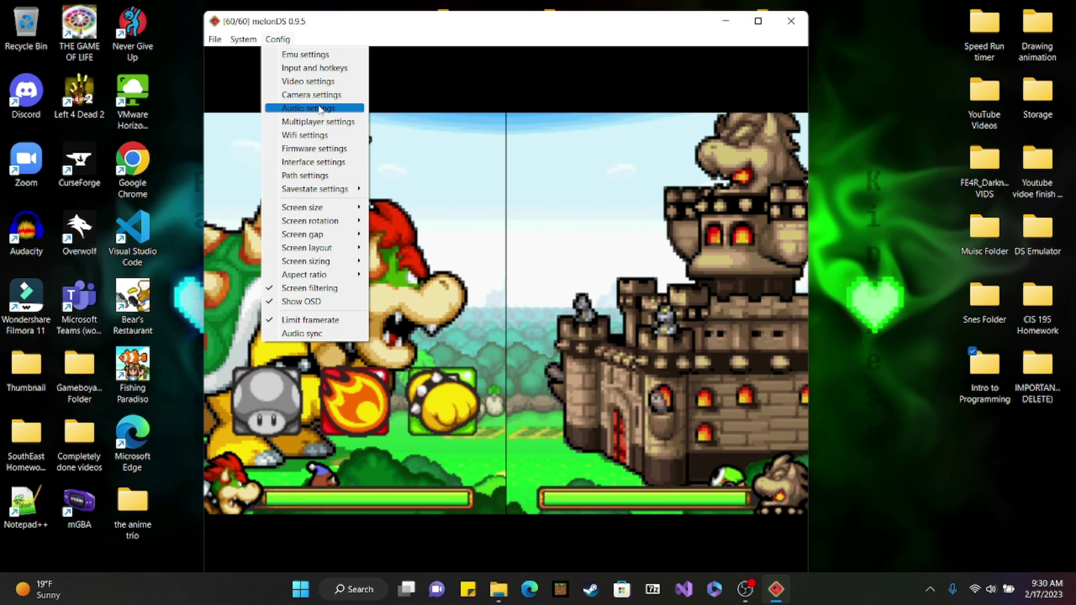
click(316, 108)
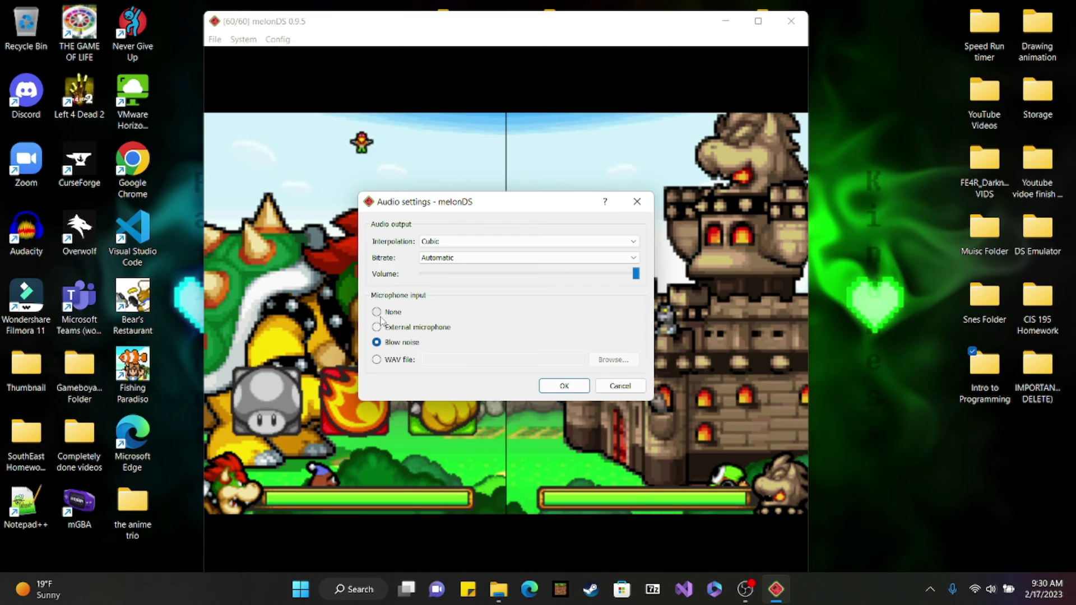
click(401, 313)
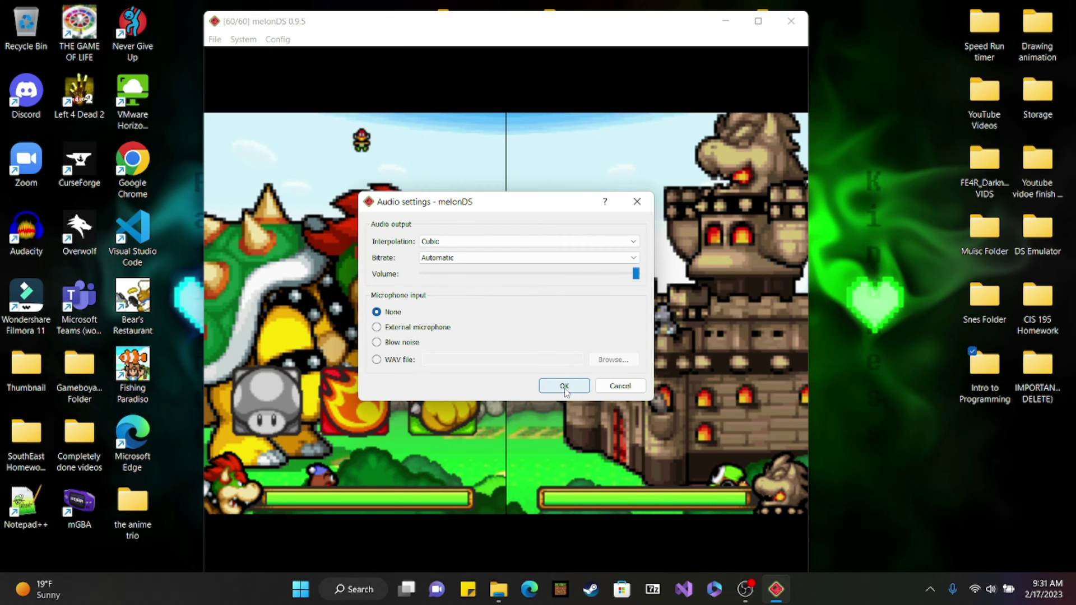
click(564, 386)
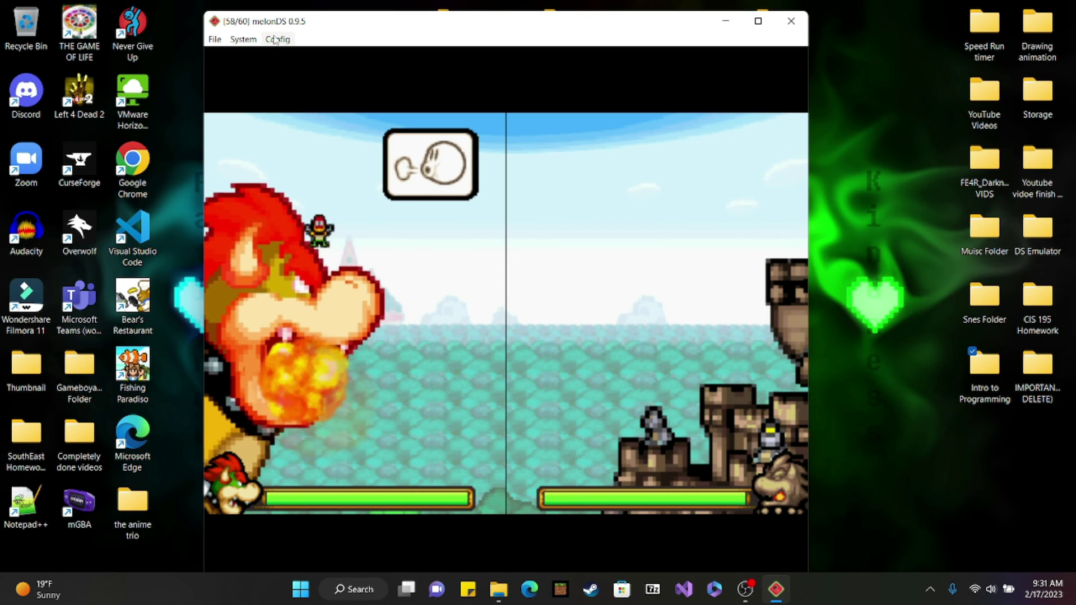
- Set the microphone input to Blow noise in the audio settings and apply it
click(278, 39)
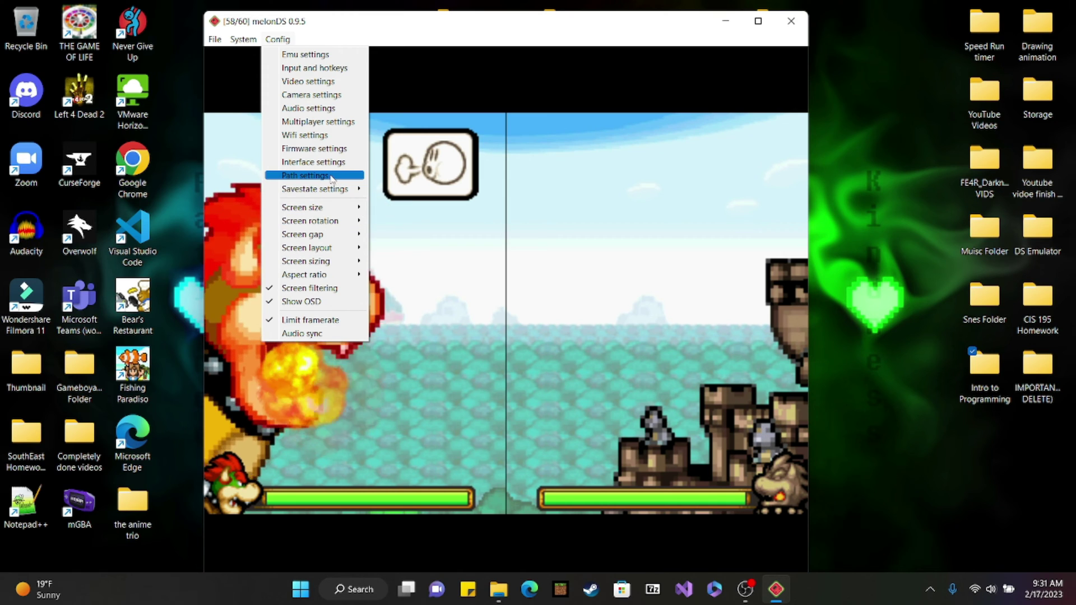
click(310, 107)
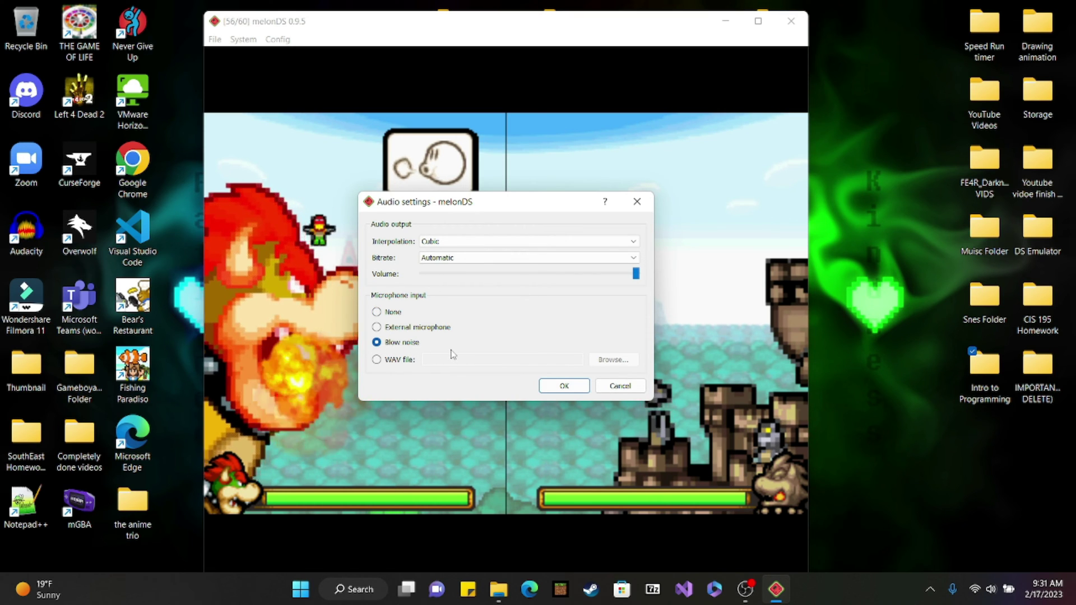
click(558, 385)
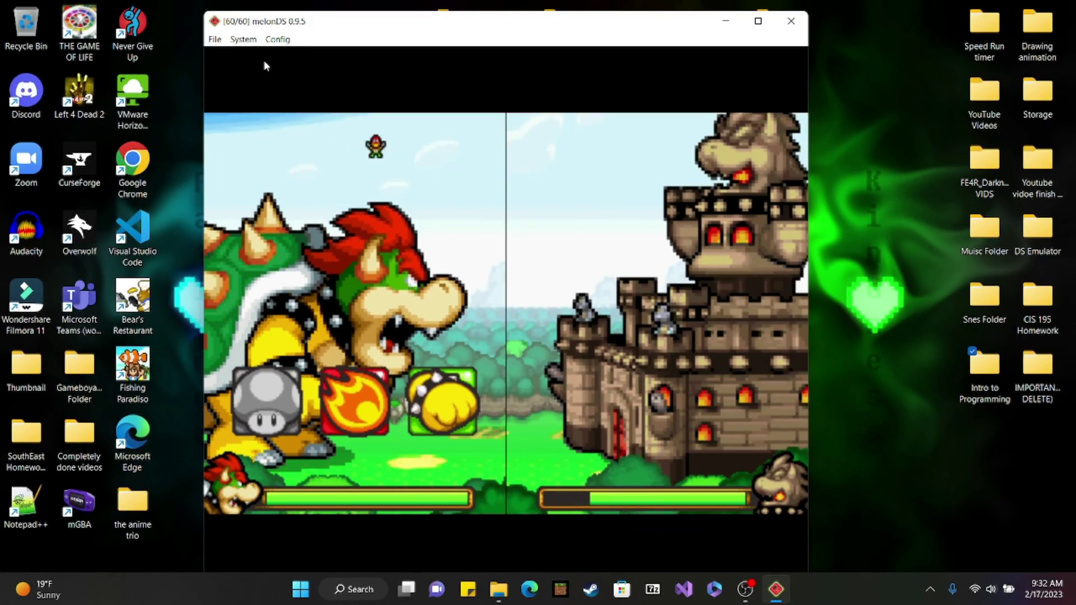
- Review the joystick mapping assigned to the microphone in the general hotkeys and close the input settings
click(277, 39)
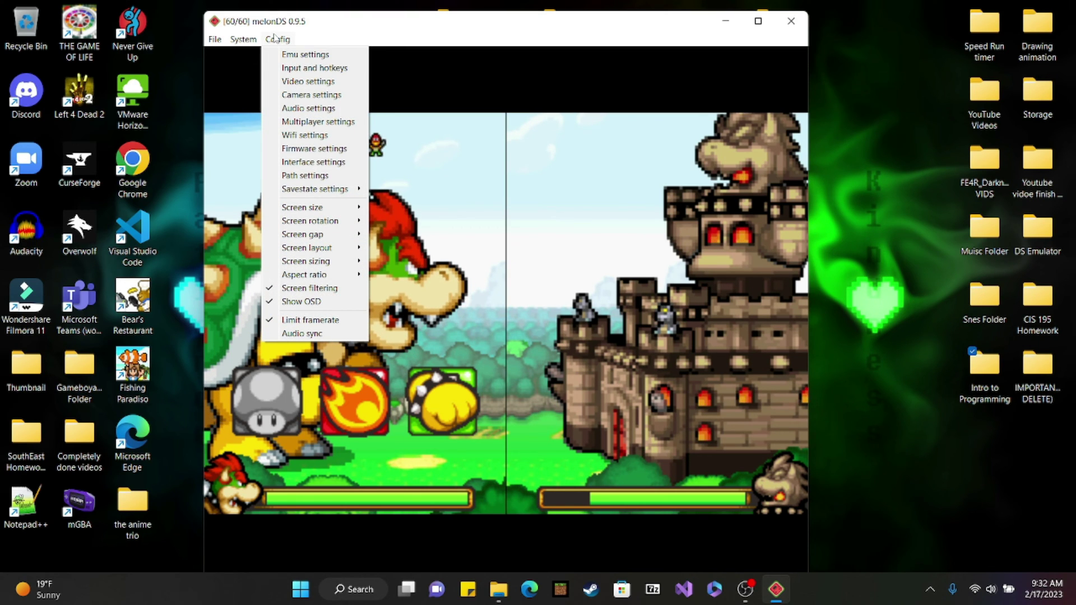
click(289, 67)
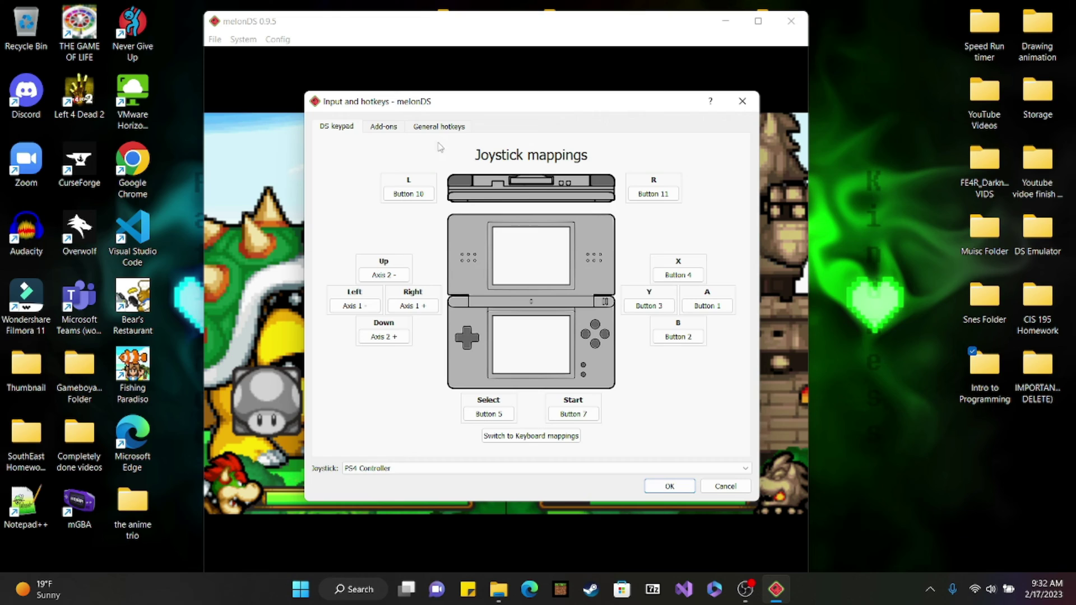
click(437, 128)
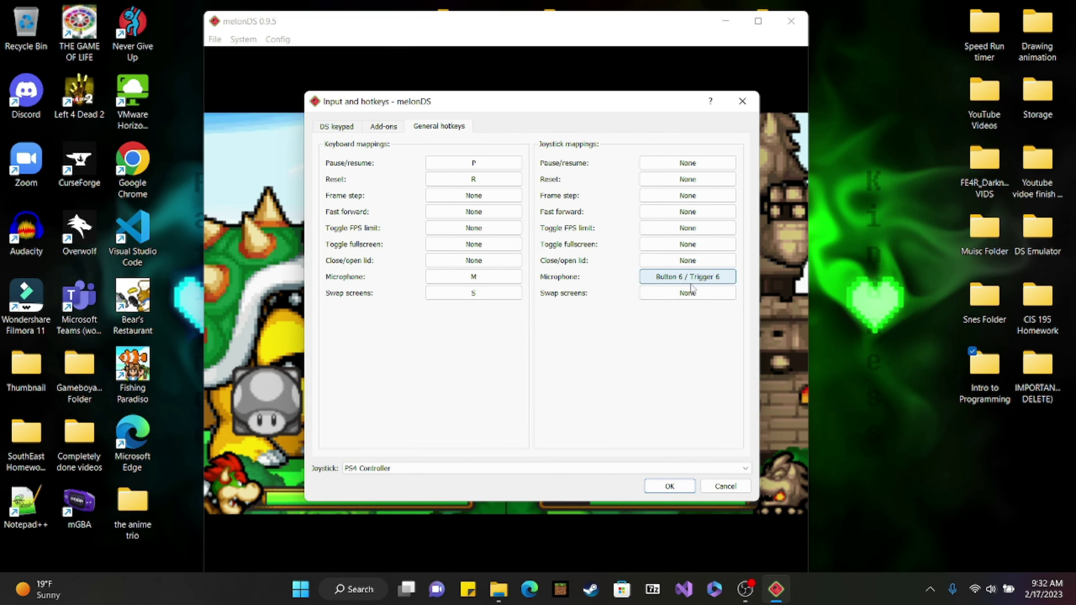
click(669, 486)
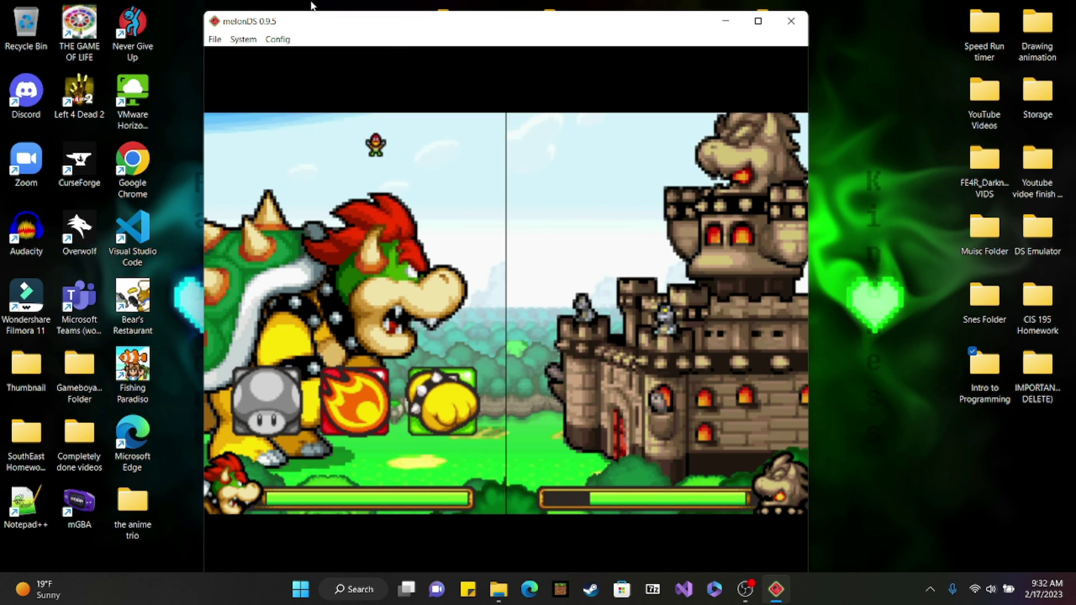
- Check which microphone input is selected in the audio settings and close the dialog
click(277, 39)
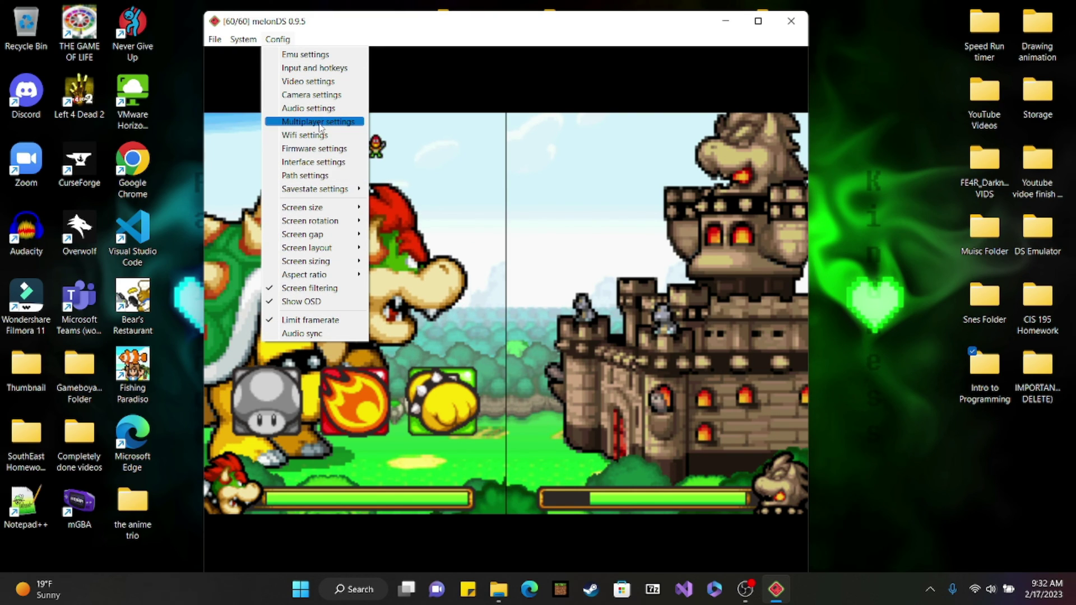
click(319, 109)
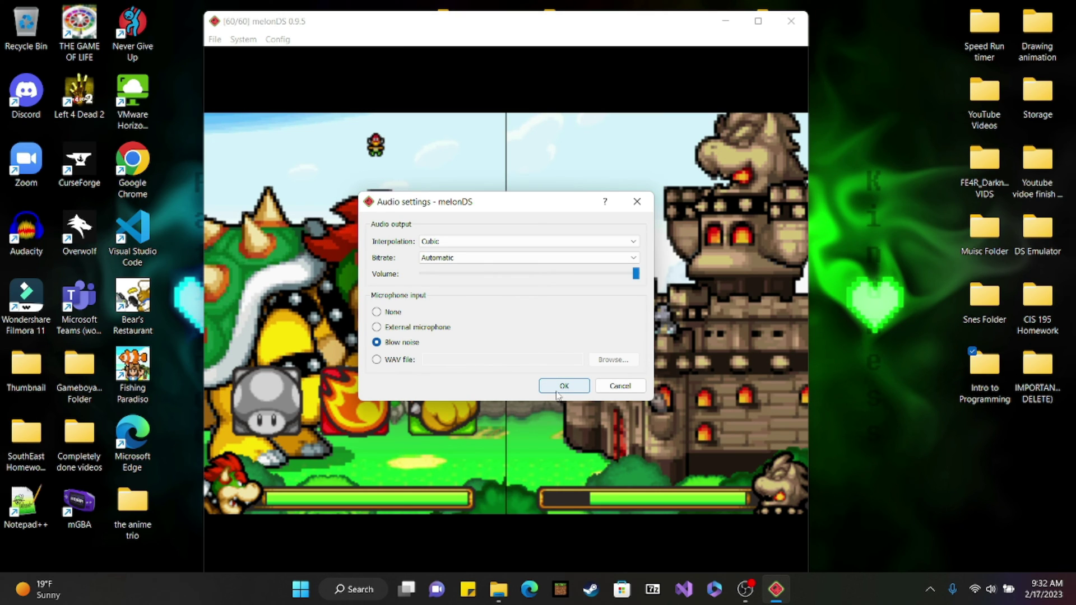
click(564, 386)
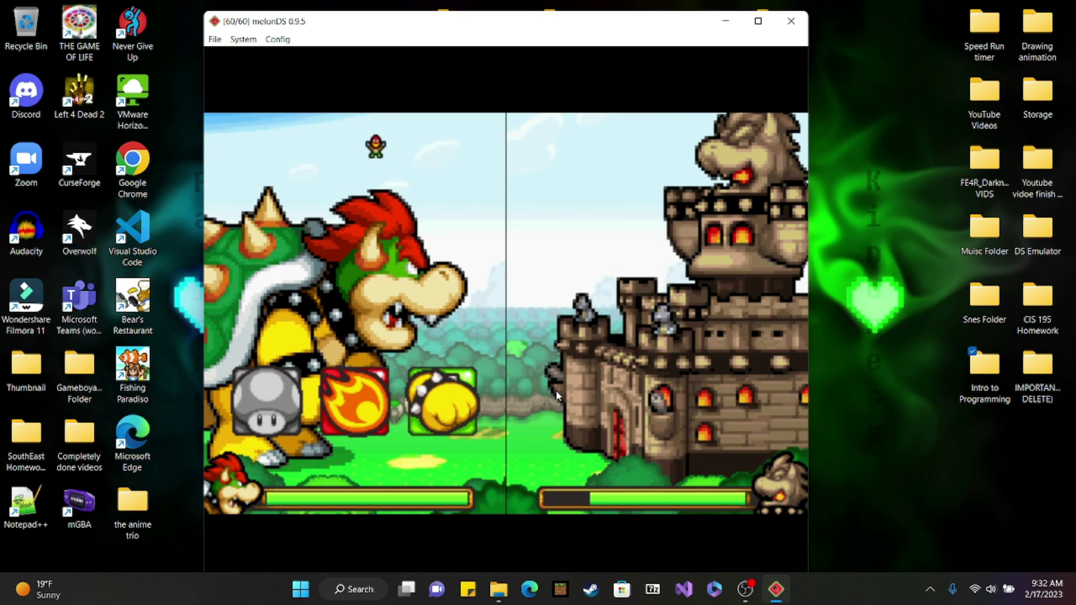